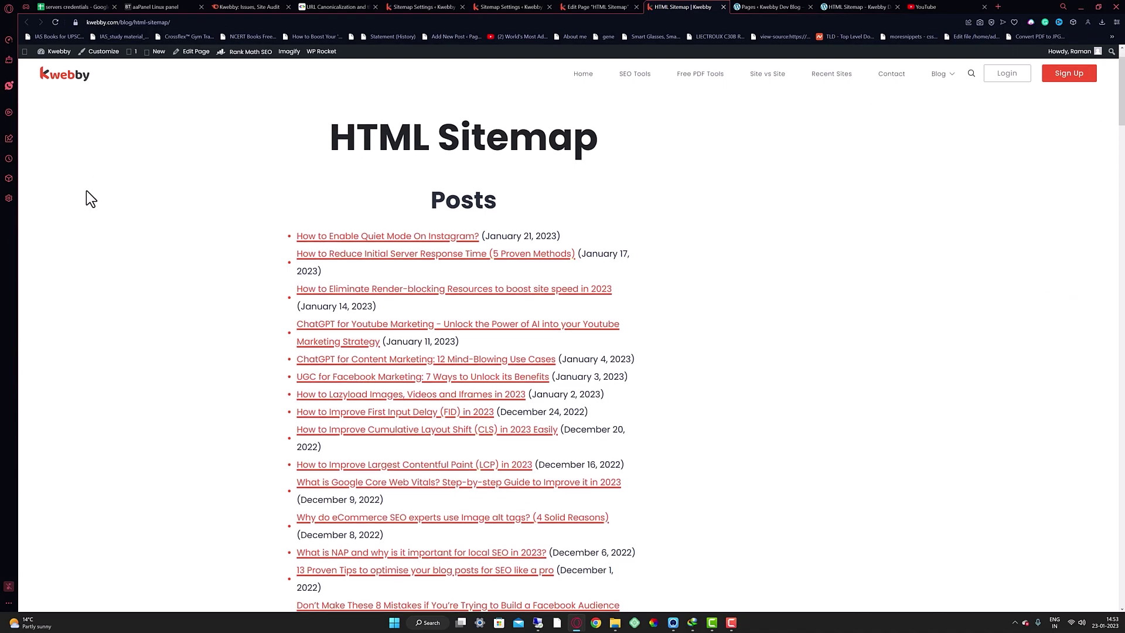
Step: Scroll down the existing live sitemap page
scroll(370, 304, "down", 8)
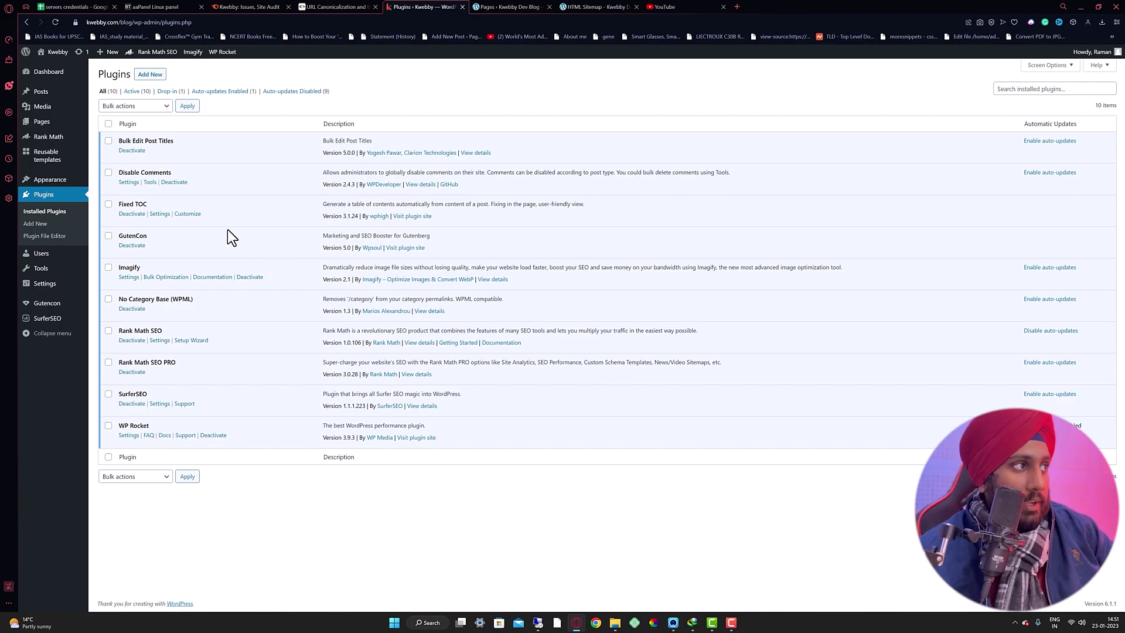
Step: Enable Rank Math's HTML sitemap with Display Format set to Shortcode, and copy [rank_math_html_sitemap]
mouse_move(62, 141)
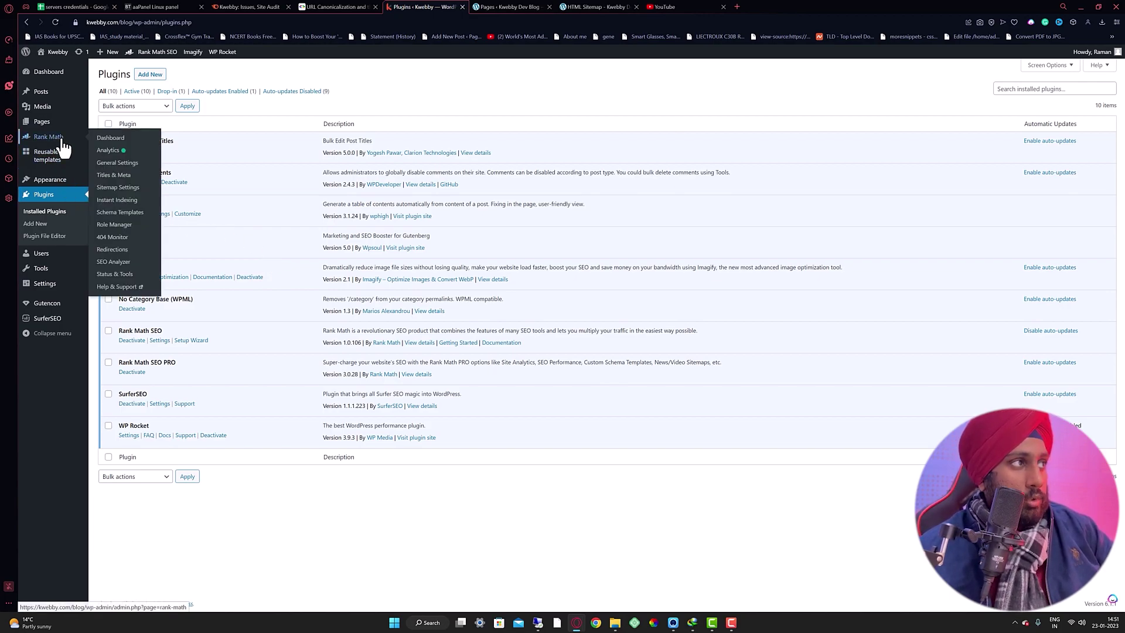
left_click(123, 187)
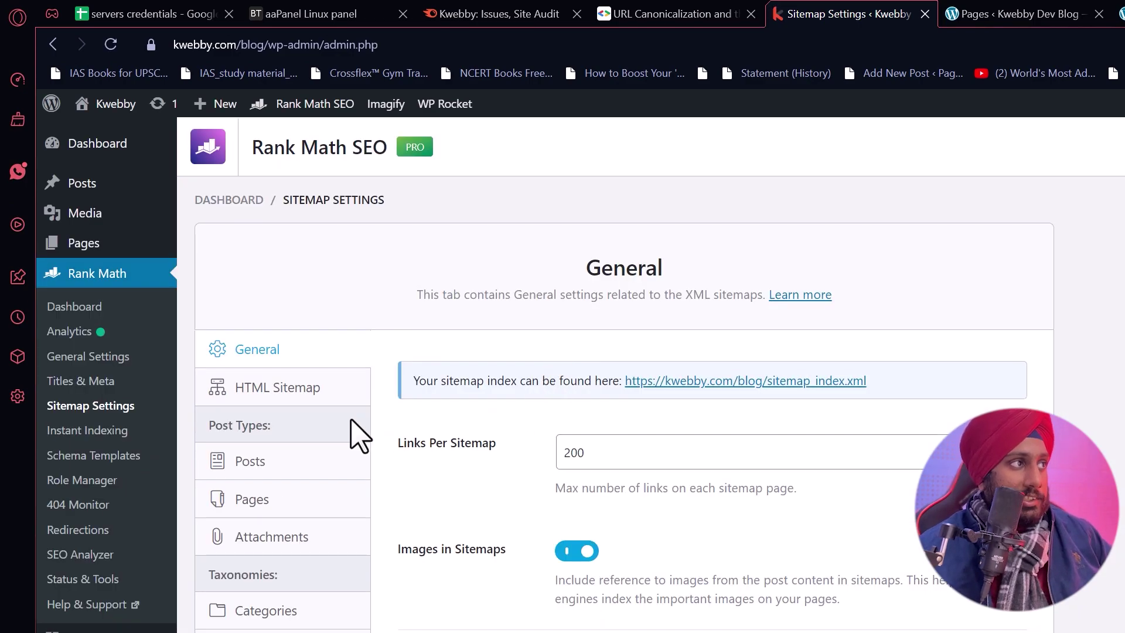
left_click(313, 389)
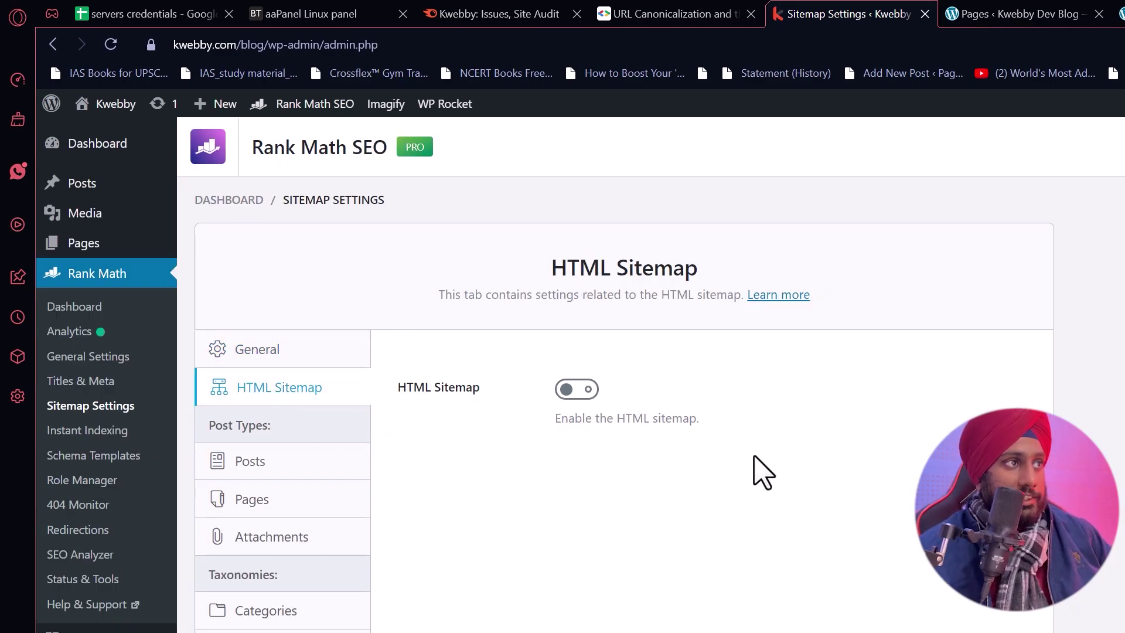
left_click(577, 389)
left_click(678, 295)
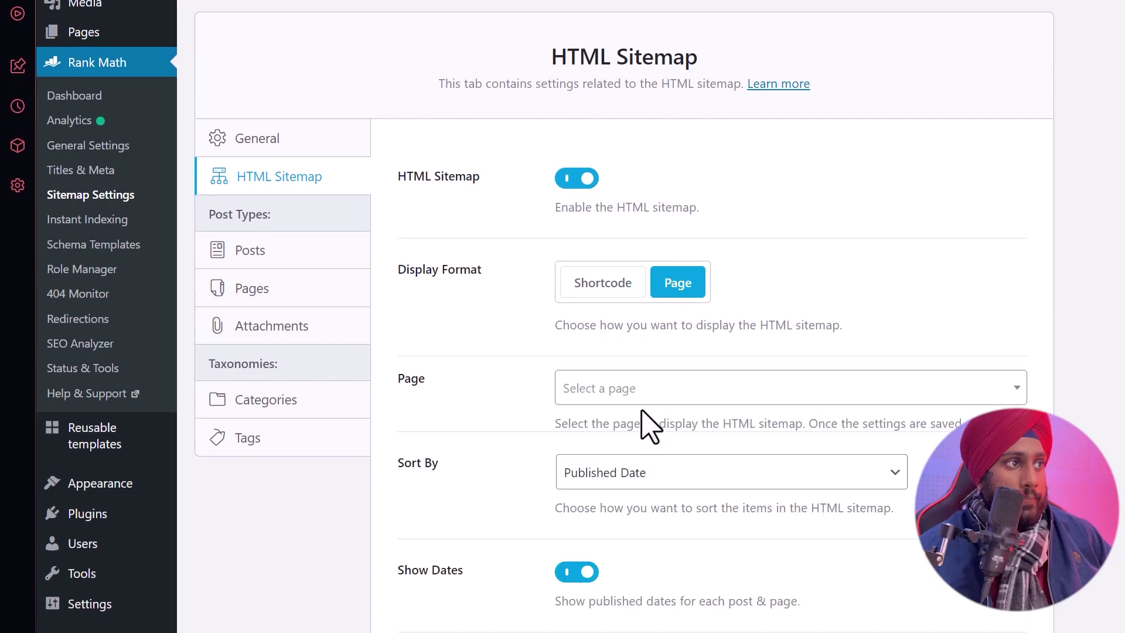
left_click(656, 408)
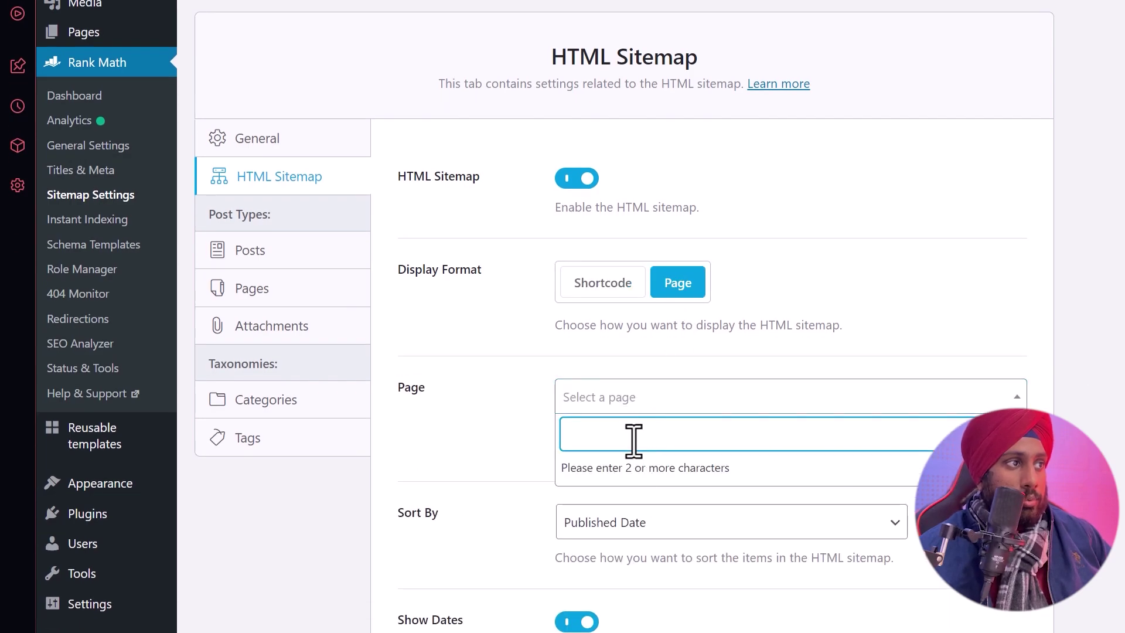
left_click(612, 296)
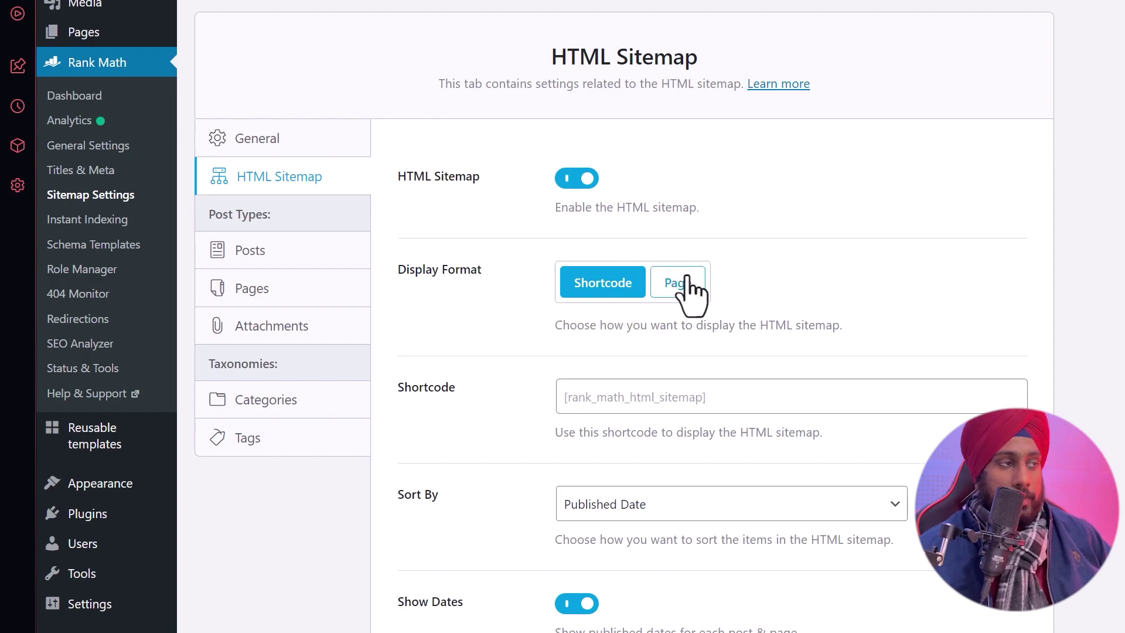
left_click(675, 406)
key("ctrl+c")
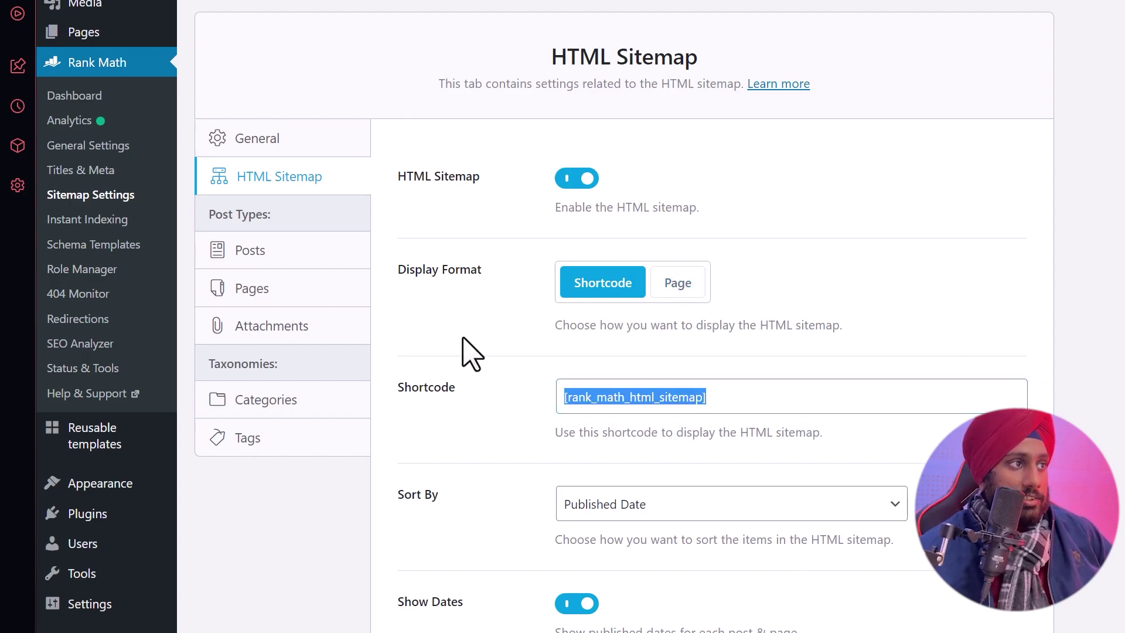
Step: Open Pages > Add New in a new tab and switch to that editor
mouse_move(117, 32)
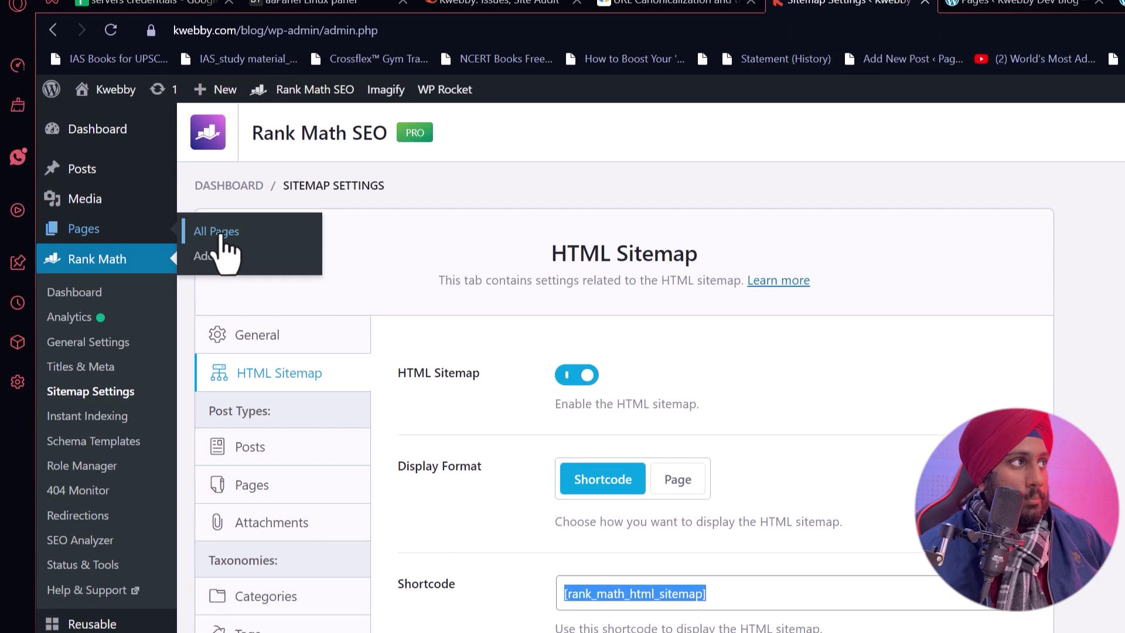
right_click(224, 36)
right_click(249, 281)
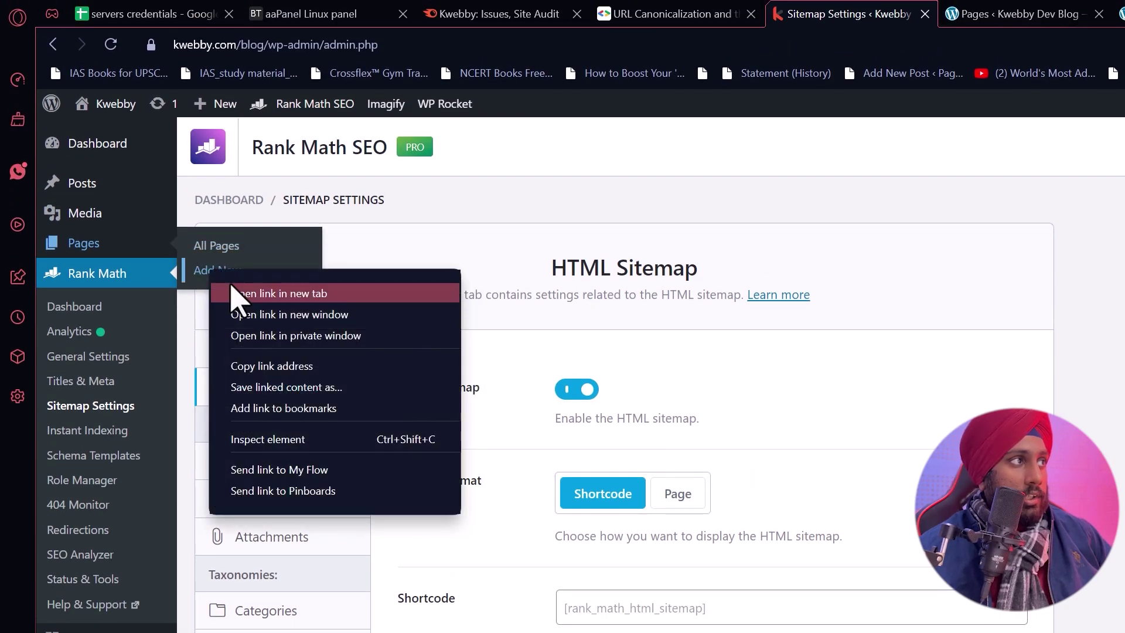
left_click(233, 290)
left_click(973, 13)
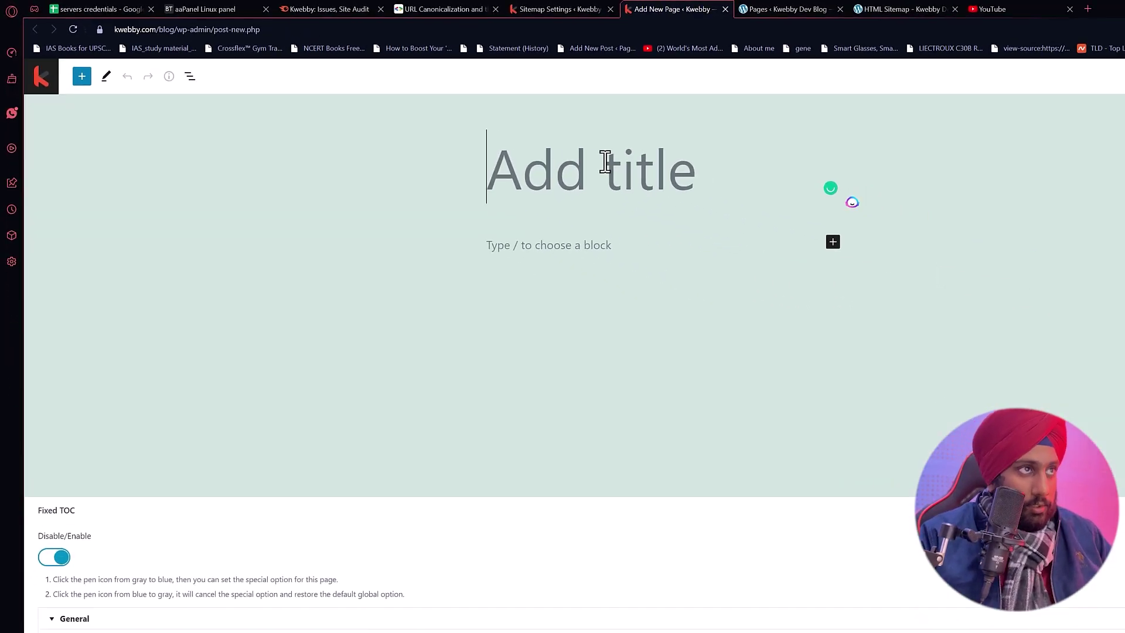
Step: Title the page 'HTML Sitemap' and paste the [rank_math_html_sitemap] shortcode into its body
key("Caps_Lock")
type("HTML Si")
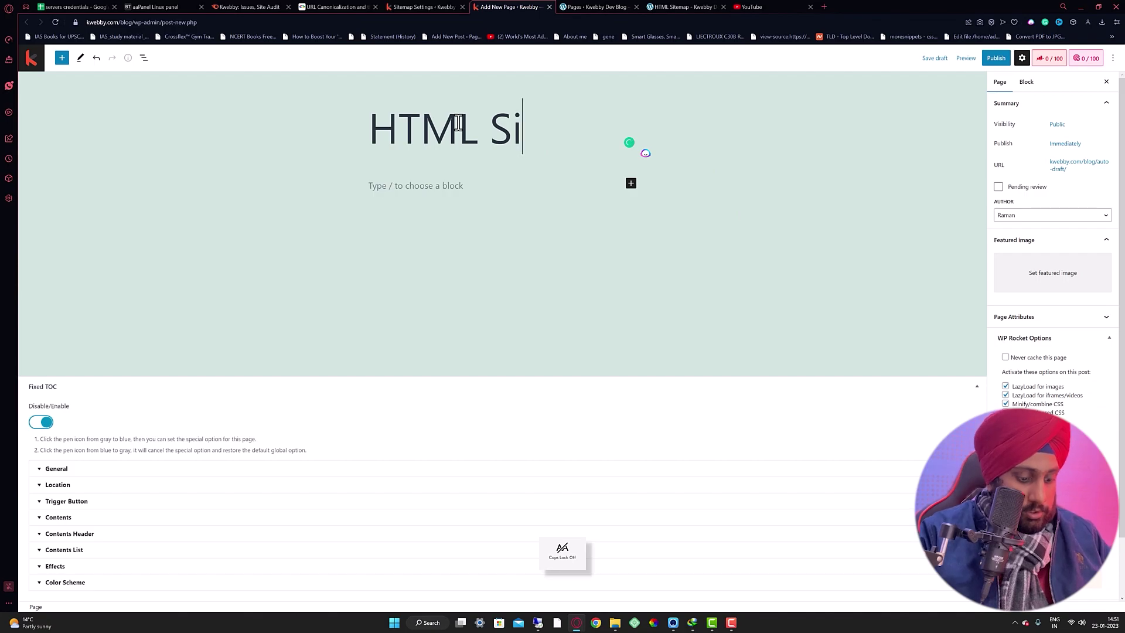
type("temap")
key("Return")
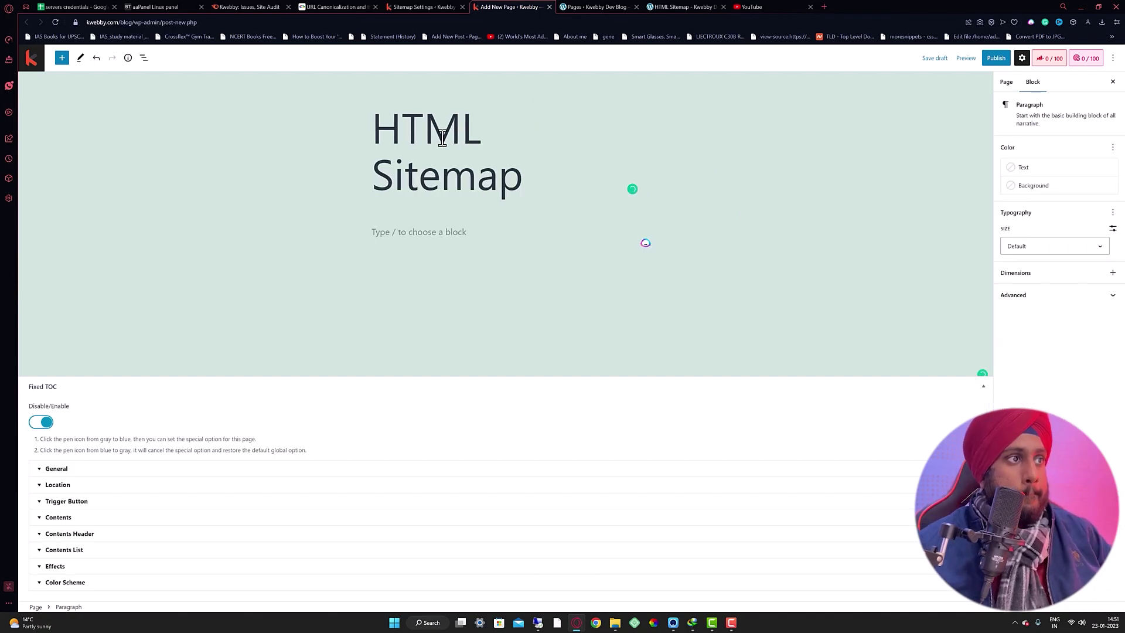
key("ctrl+v")
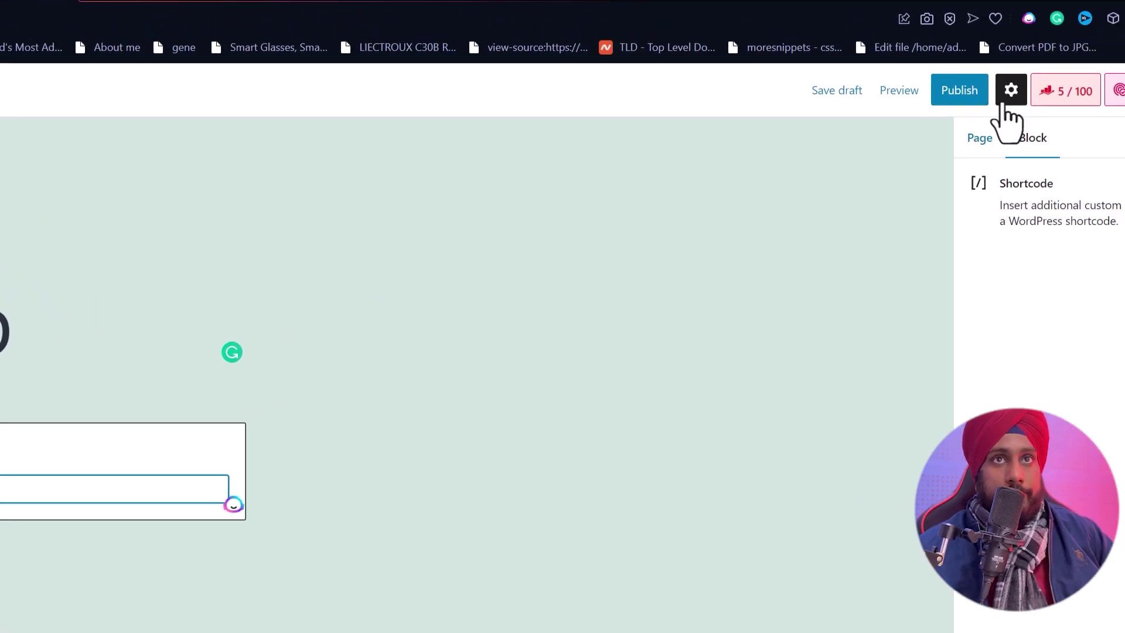
Step: Publish the HTML Sitemap page and view it live, where only raw shortcode text appears
left_click(959, 92)
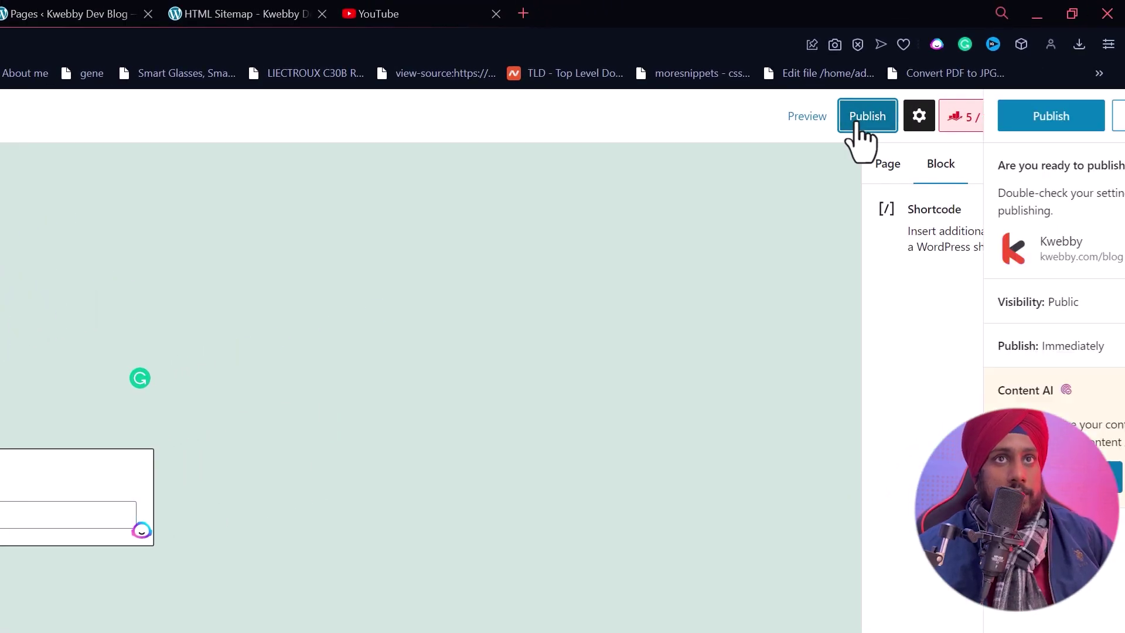
left_click(993, 94)
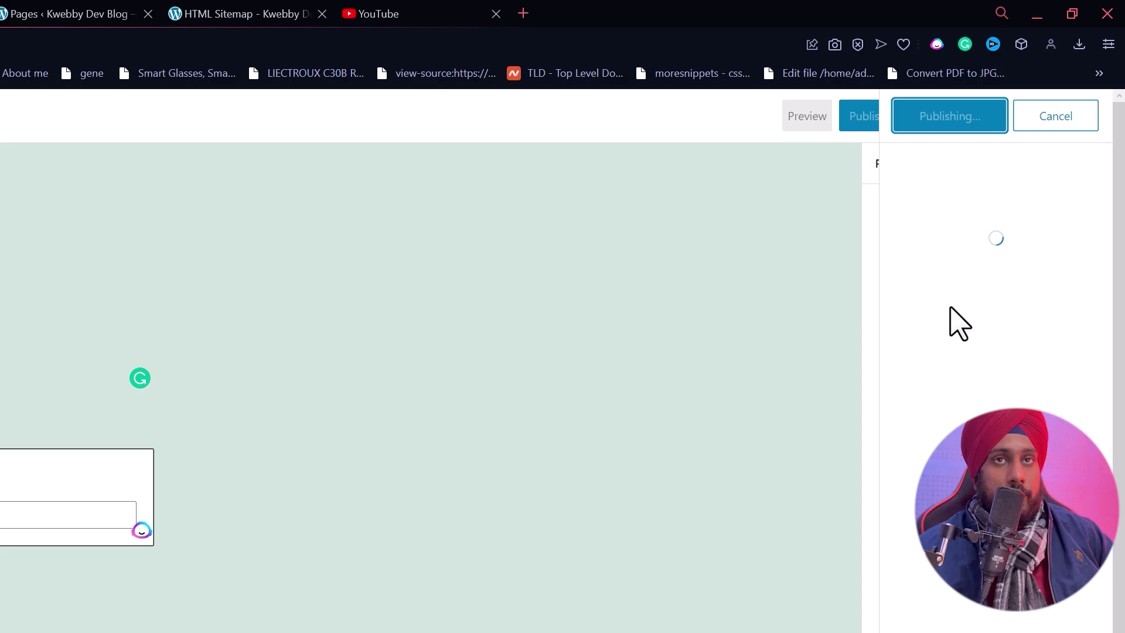
right_click(978, 320)
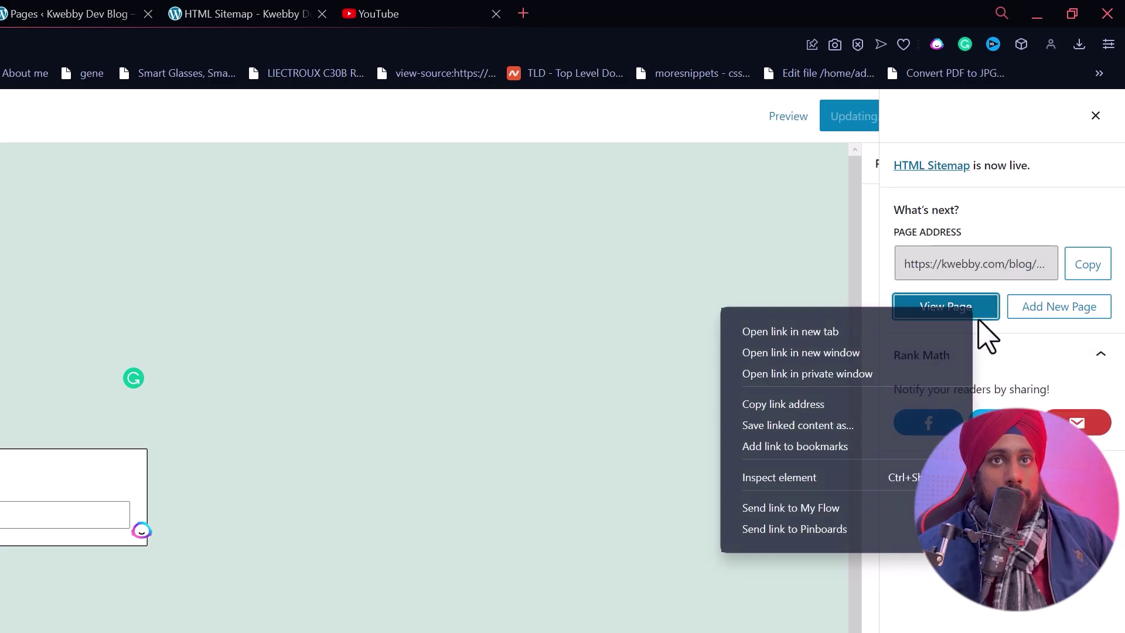
left_click(926, 331)
left_click(71, 13)
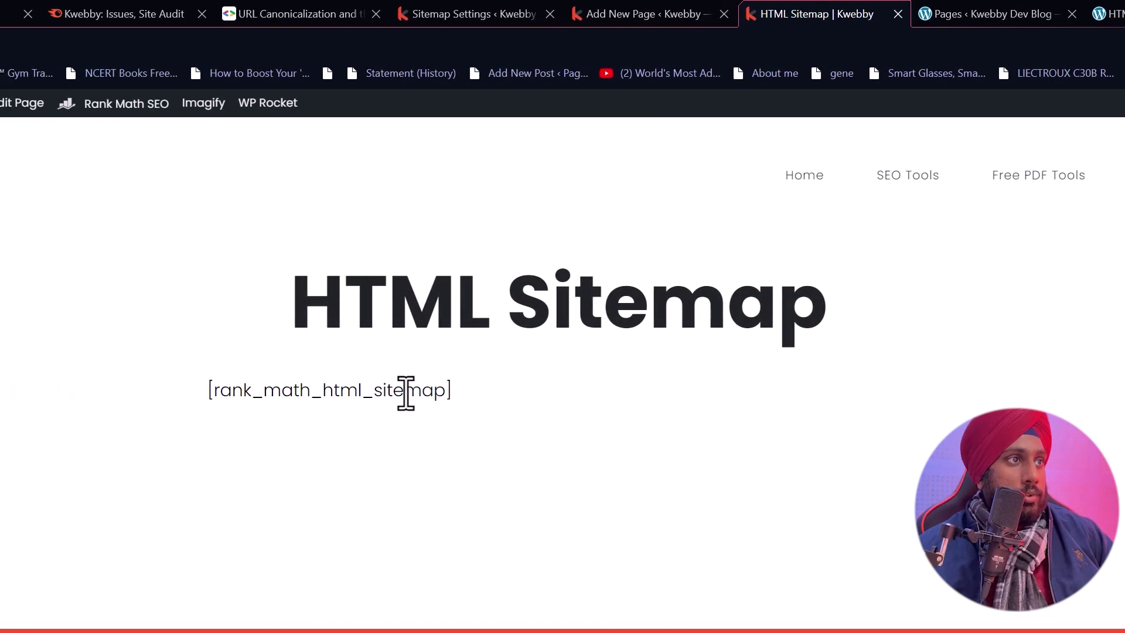
triple_click(406, 392)
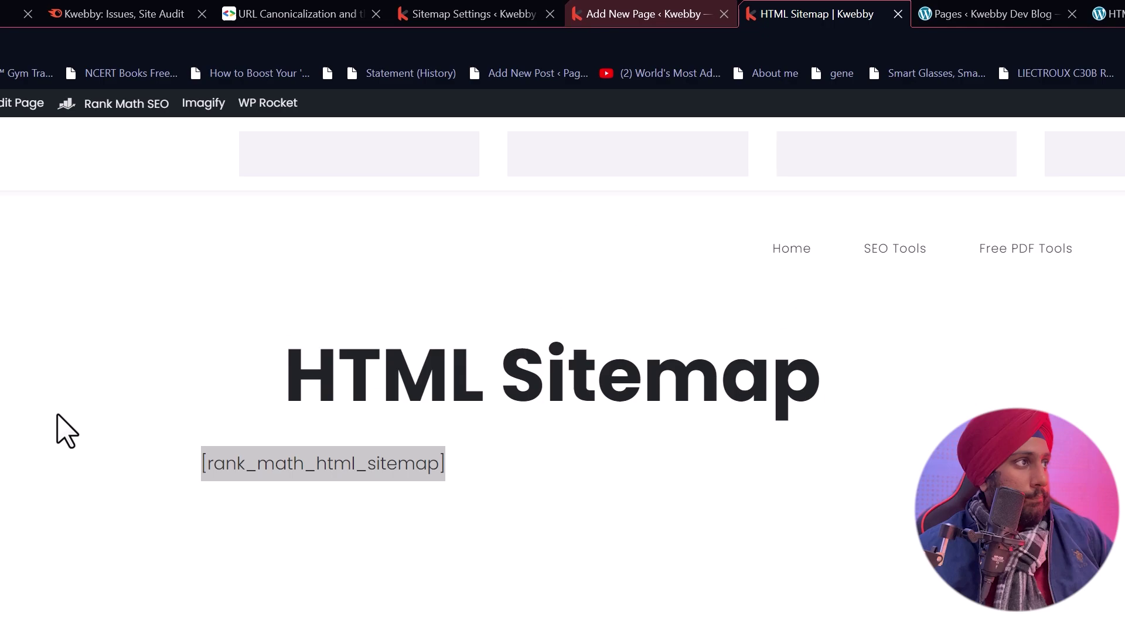
left_click(645, 14)
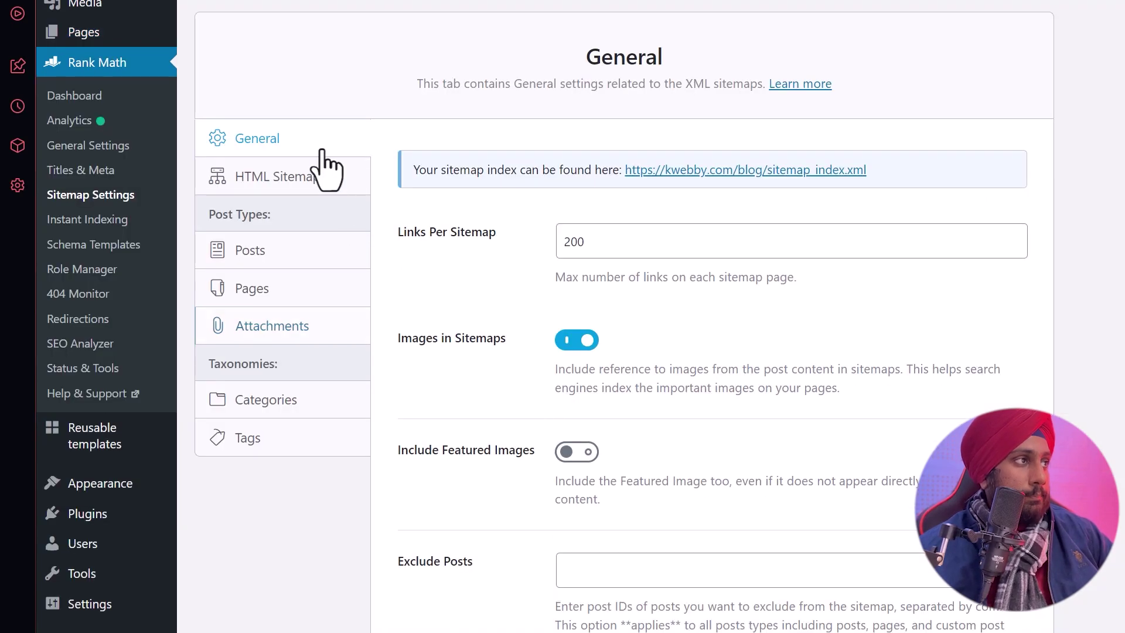
Step: Turn the HTML Sitemap toggle on in Rank Math and save the changes
left_click(304, 173)
left_click(577, 389)
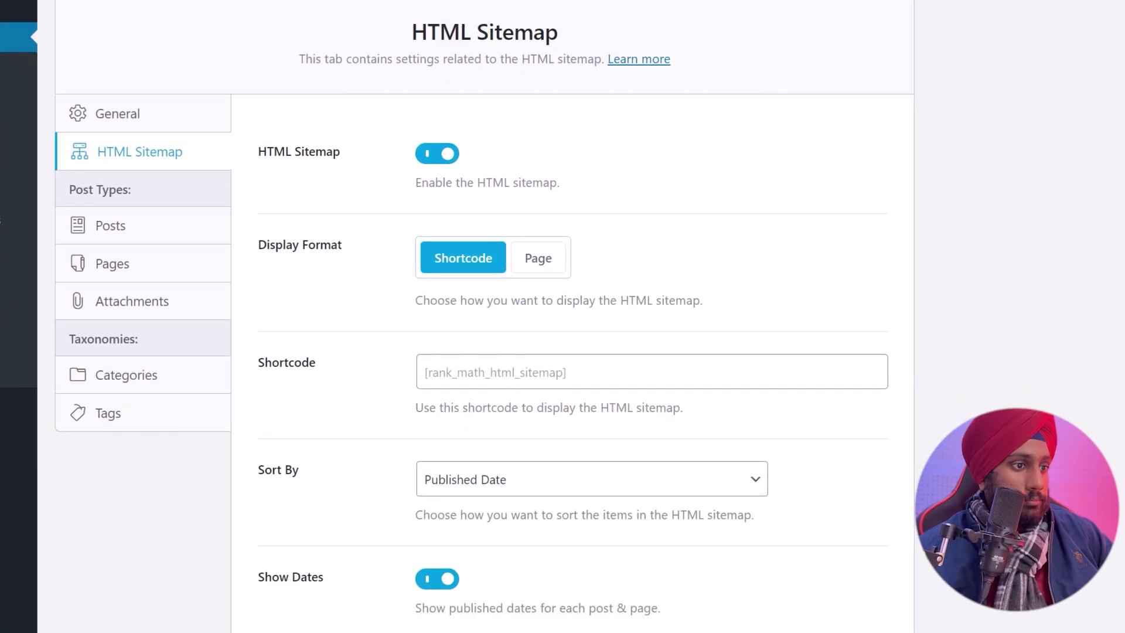
scroll(563, 351, "down", 5)
left_click(606, 403)
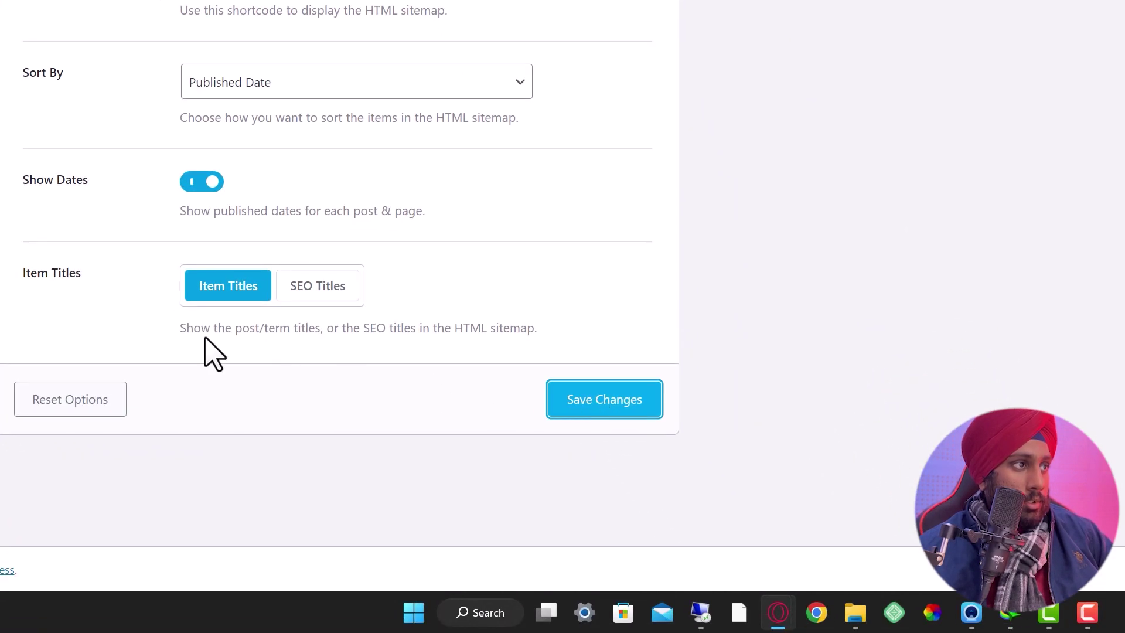
left_click(608, 398)
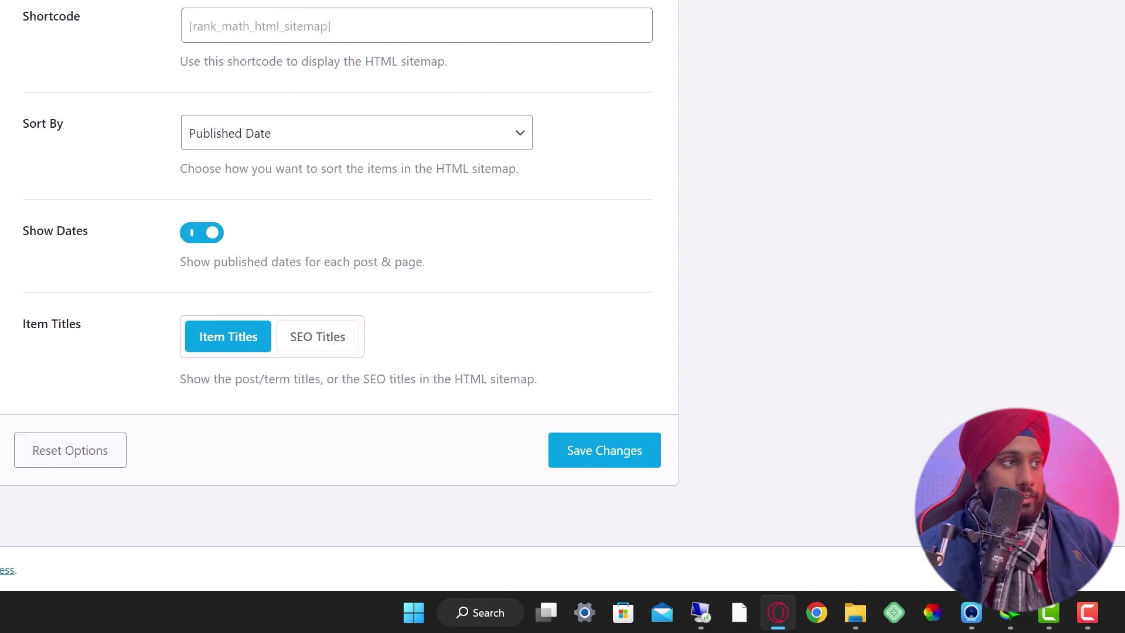
Step: Scroll through the live page's Posts, Pages and Categories lists, then return to the page editor
left_click(252, 12)
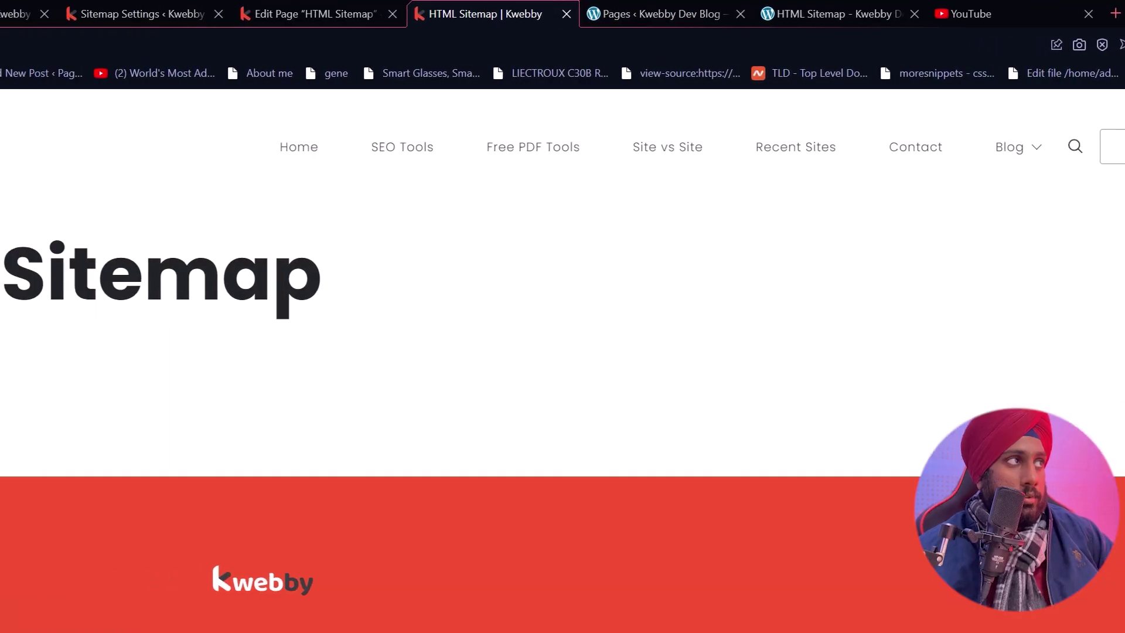
left_click(41, 42)
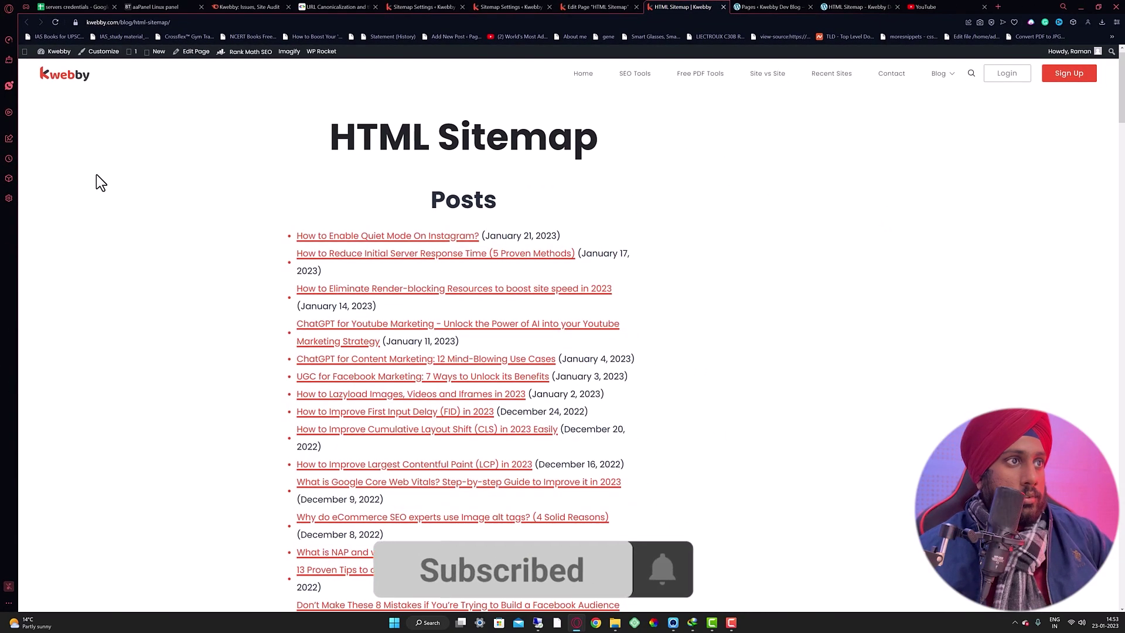
scroll(366, 274, "down", 13)
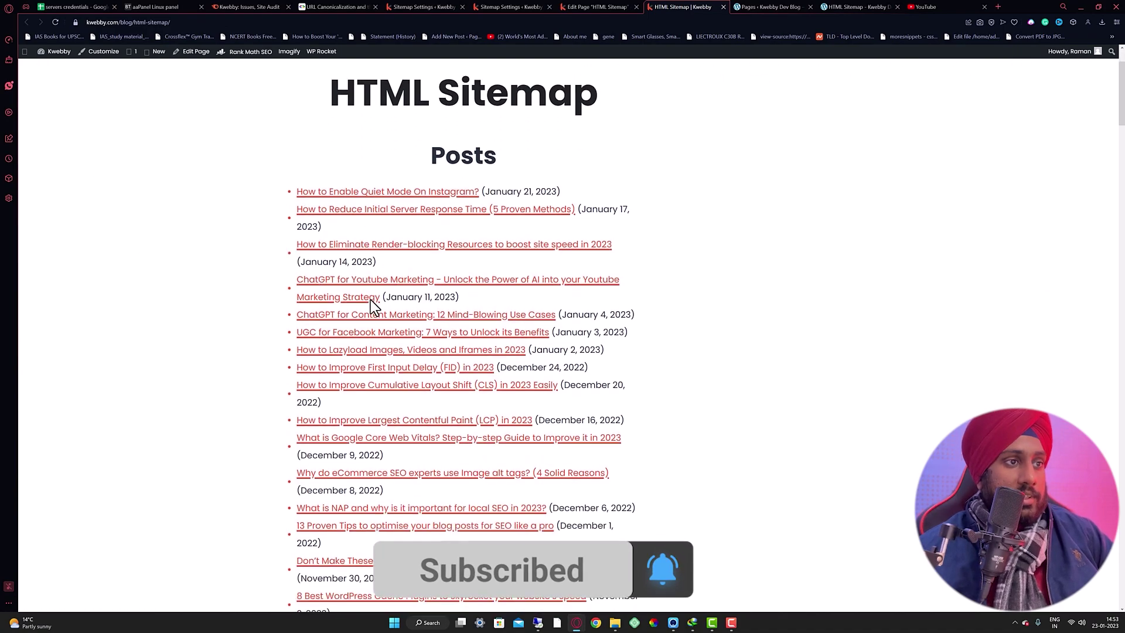
scroll(370, 316, "down", 3)
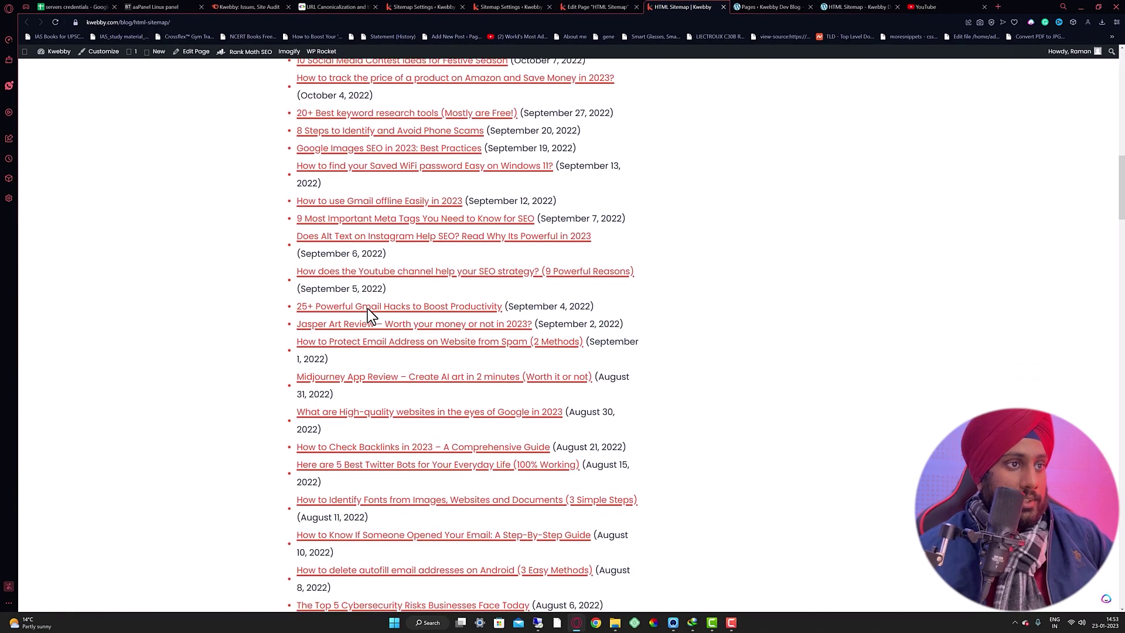
scroll(366, 328, "down", 7)
scroll(353, 350, "down", 18)
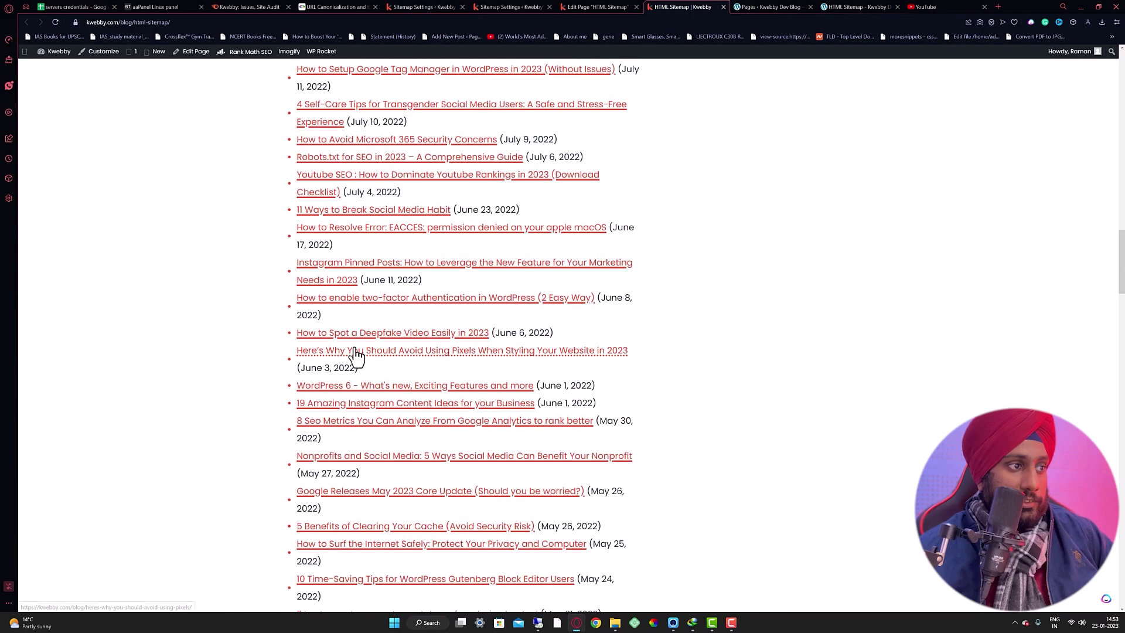
scroll(333, 364, "down", 8)
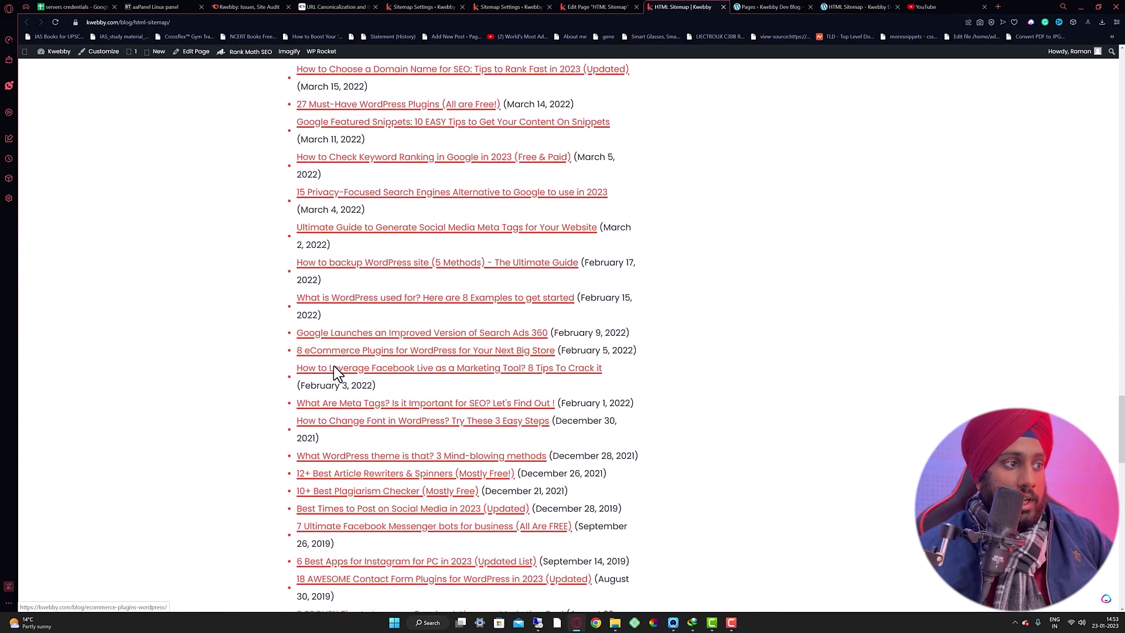
middle_click(260, 502)
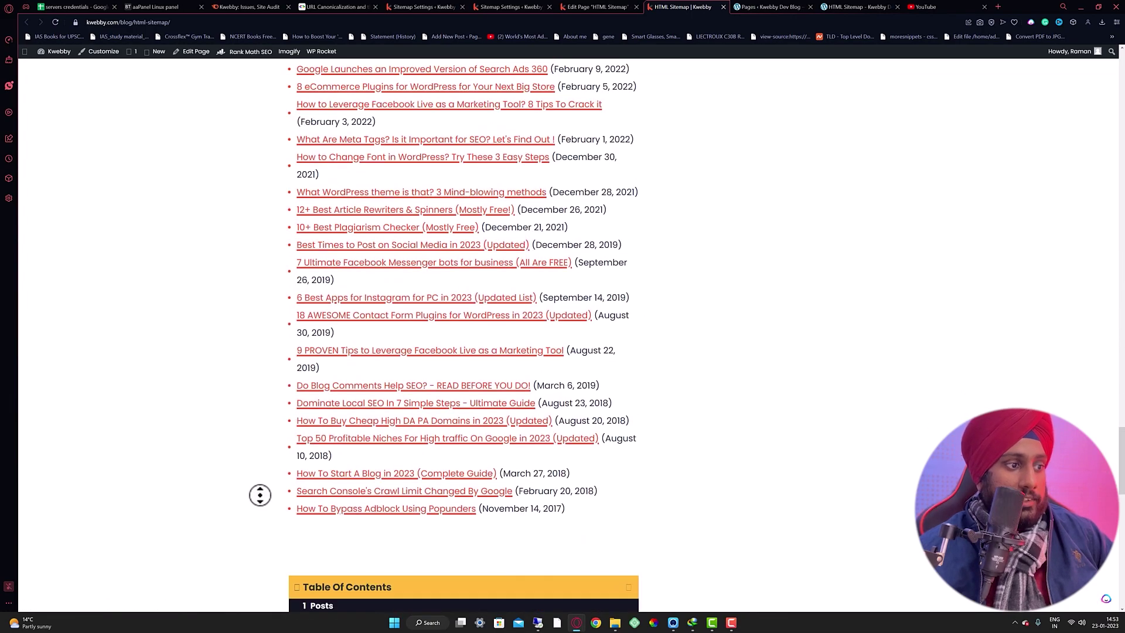
scroll(260, 487, "down", 7)
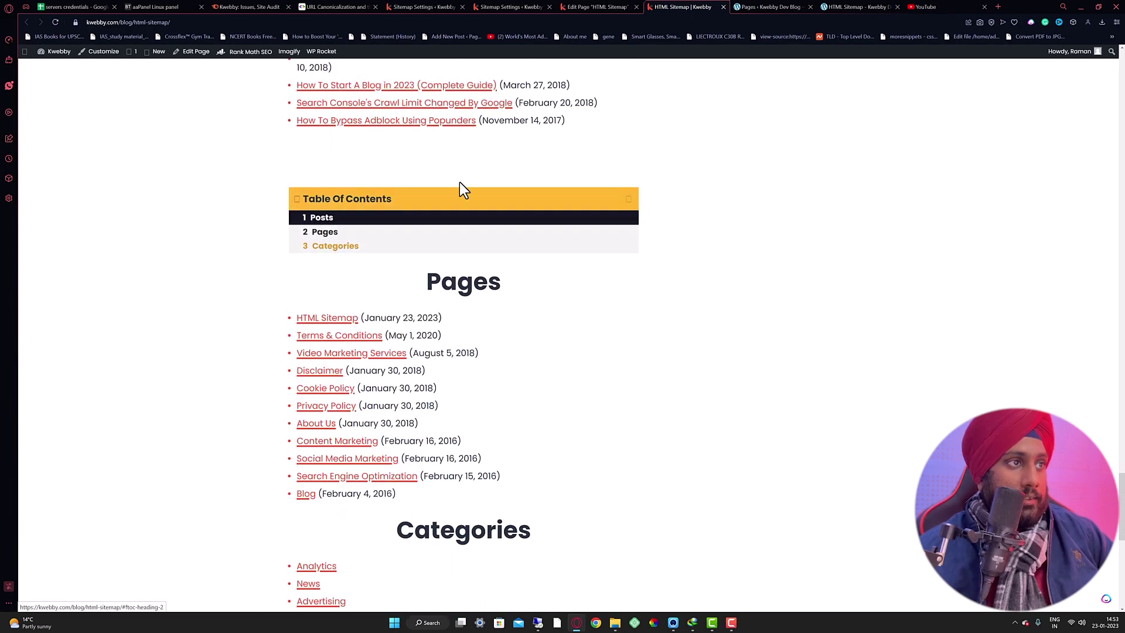
scroll(369, 337, "down", 5)
scroll(377, 380, "down", 1)
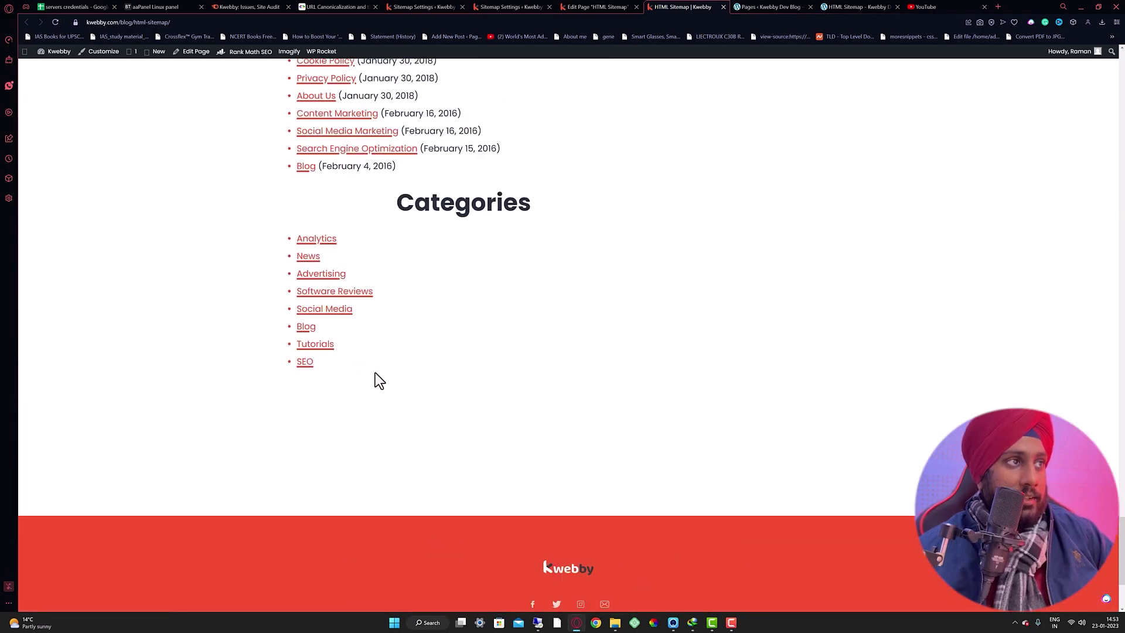
scroll(377, 372, "up", 5)
scroll(381, 366, "up", 5)
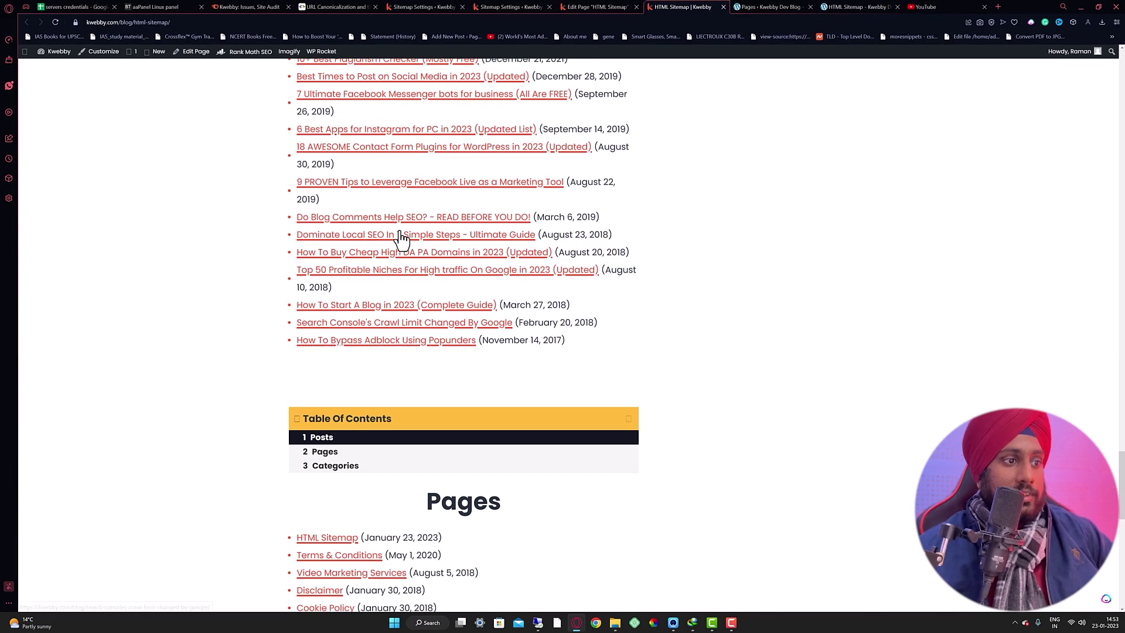
scroll(510, 393, "down", 5)
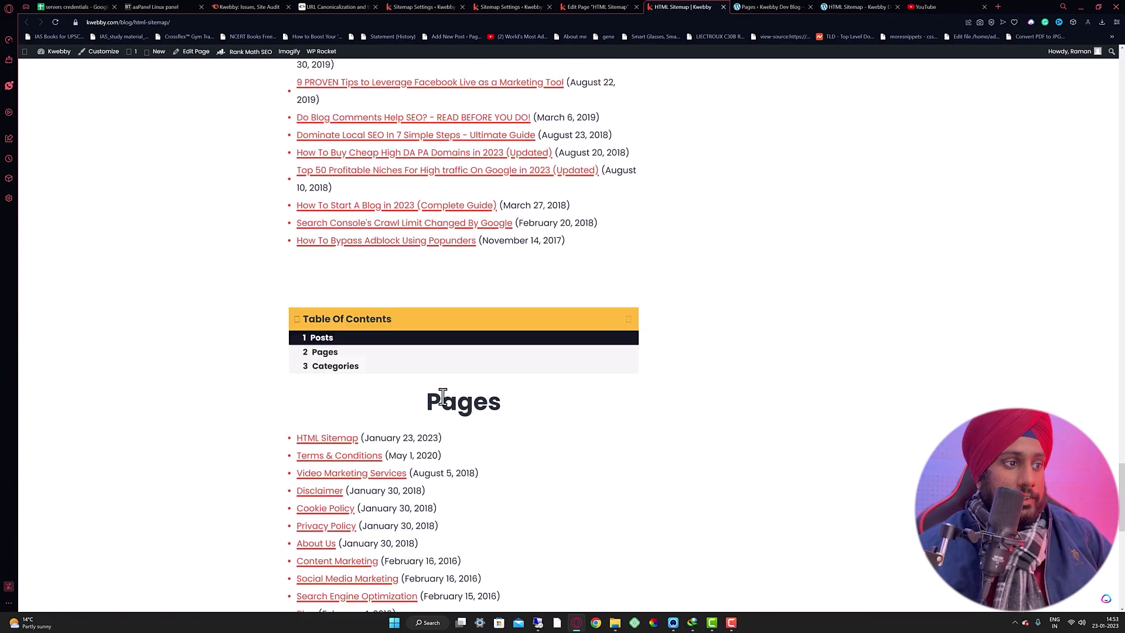
scroll(372, 507, "down", 3)
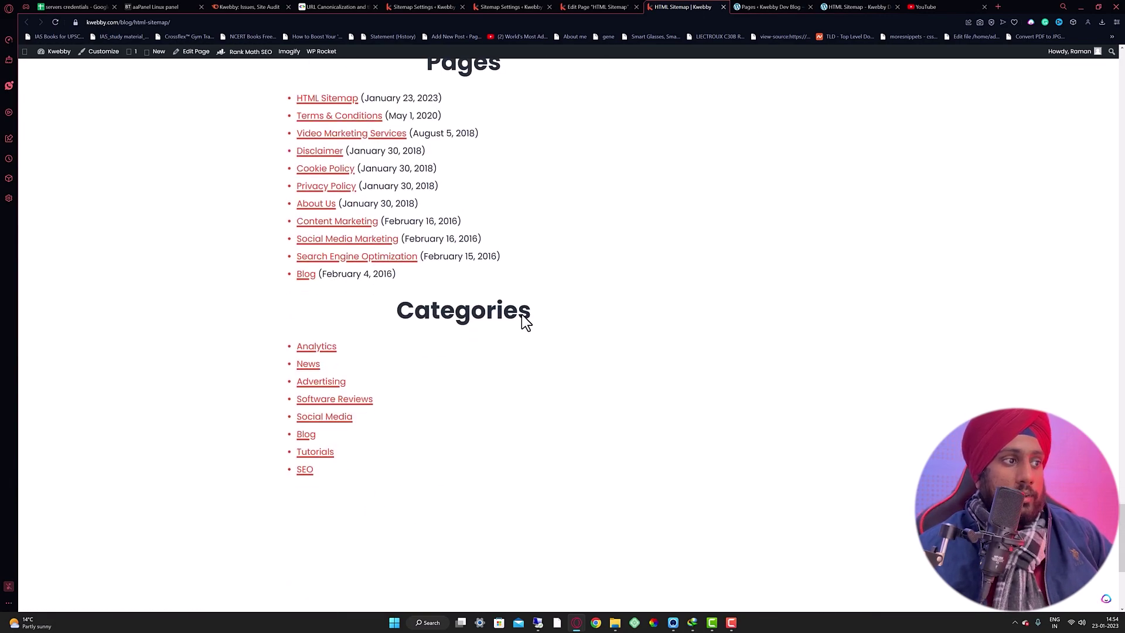
left_click(606, 6)
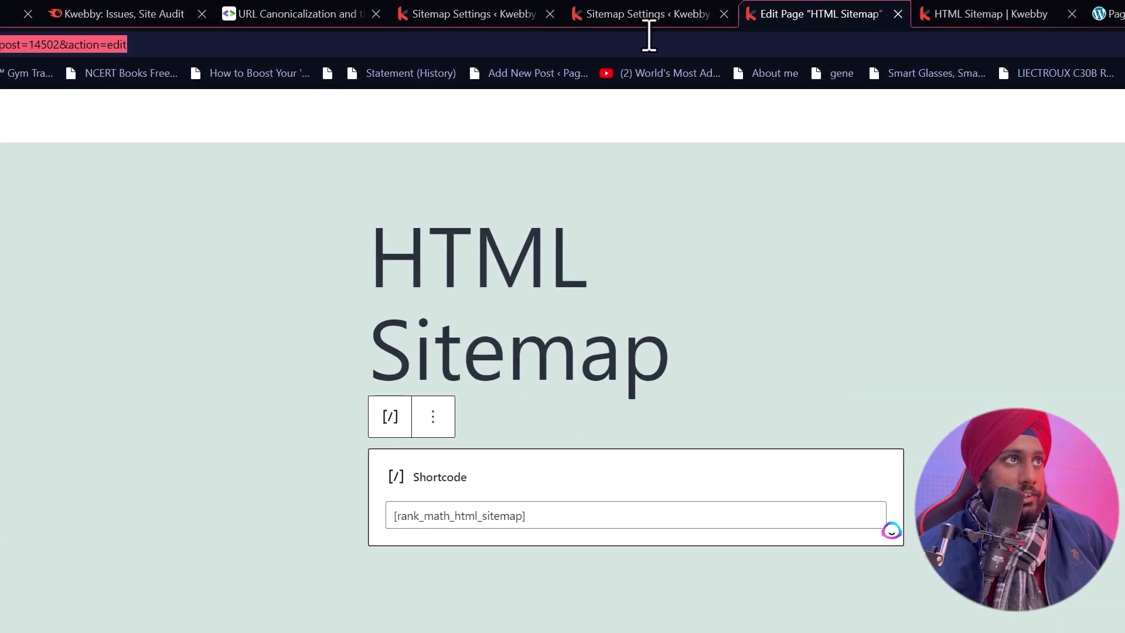
Step: Bring up the Categories sitemap settings, briefly checking the Tags settings along the way
left_click(650, 12)
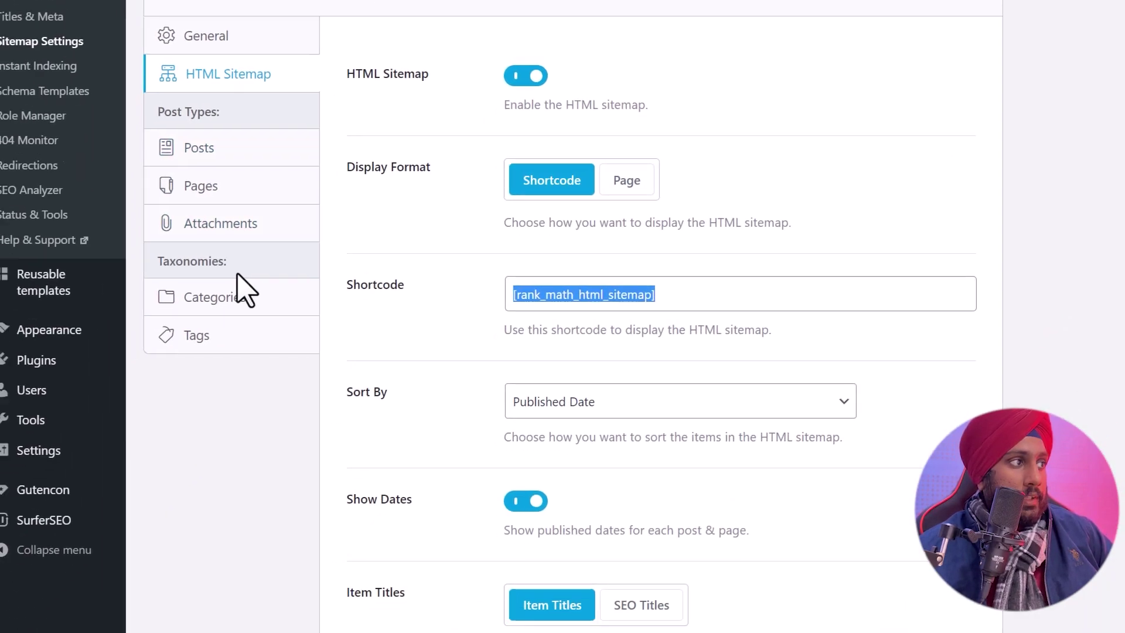
left_click(241, 293)
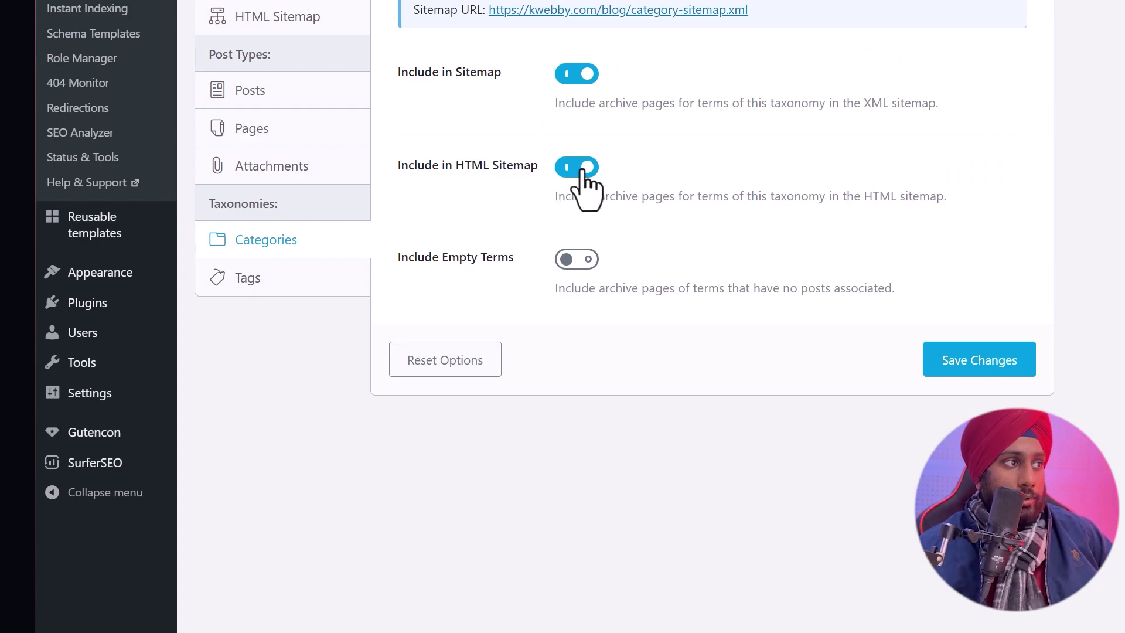
left_click(296, 287)
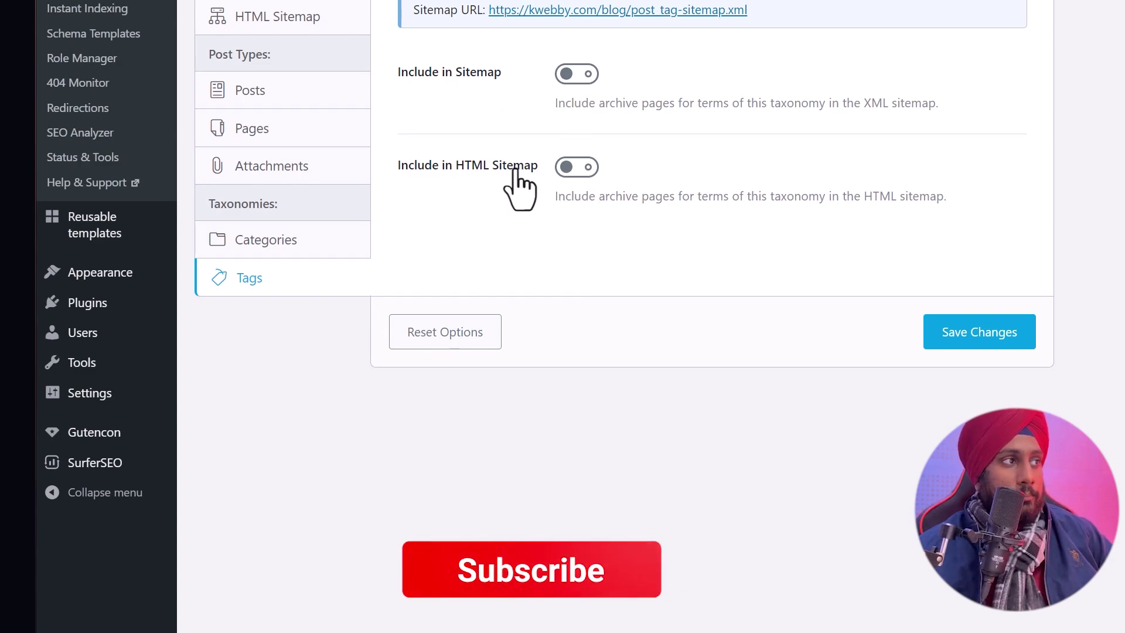
left_click(218, 253)
Step: Turn off Include in HTML Sitemap for categories, save, then turn off Include in Sitemap
scroll(709, 234, "up", 1)
scroll(709, 246, "up", 3)
left_click(562, 378)
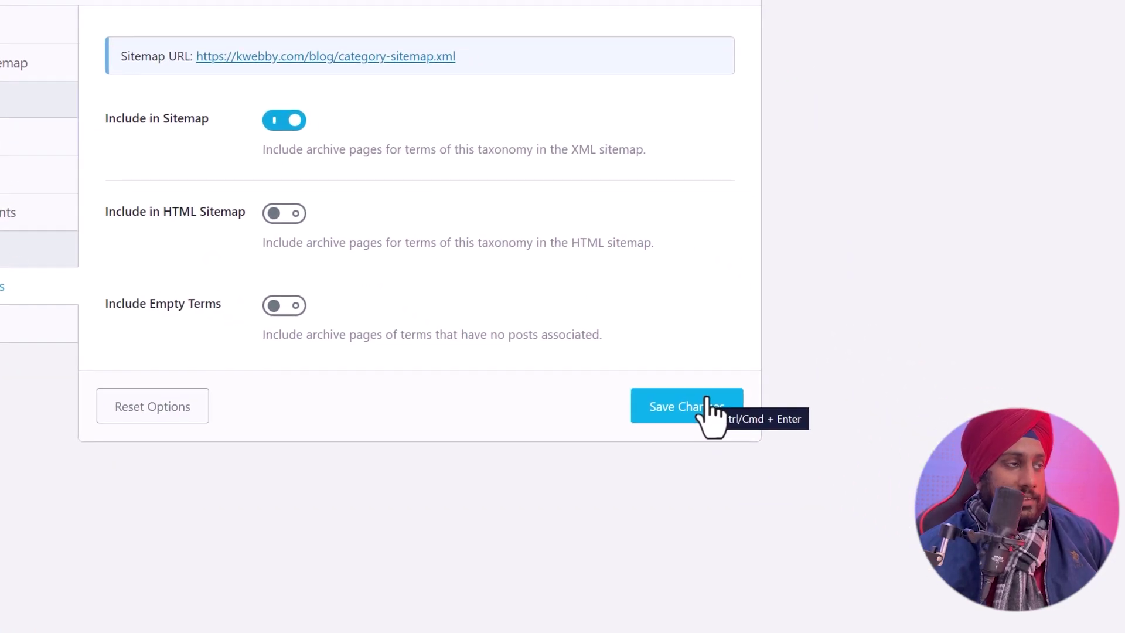
left_click(1000, 561)
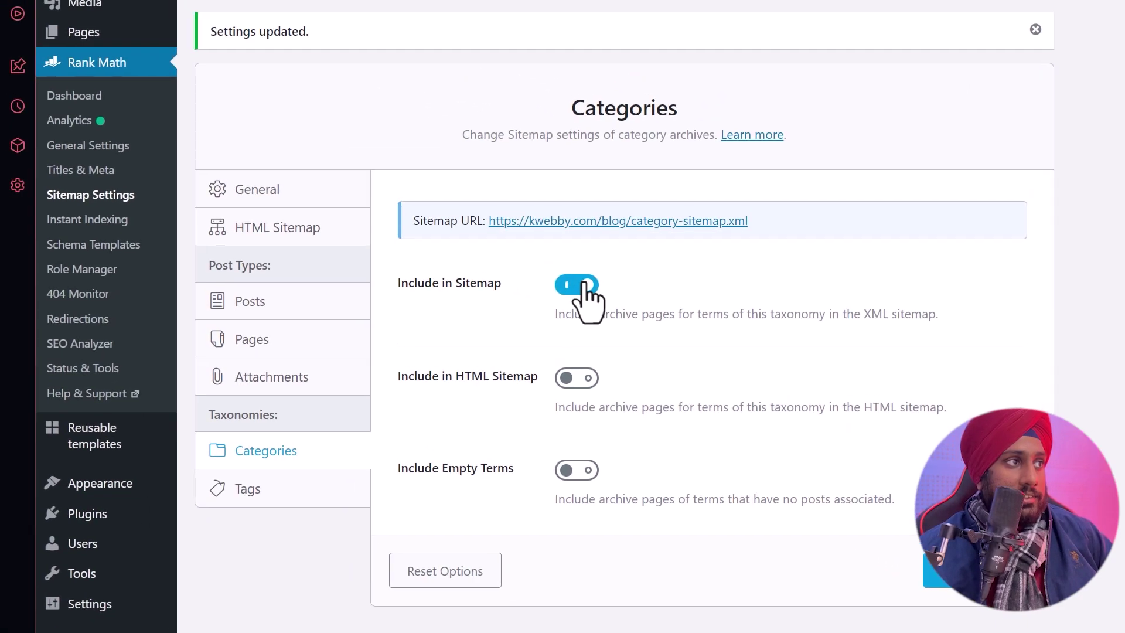
left_click(202, 73)
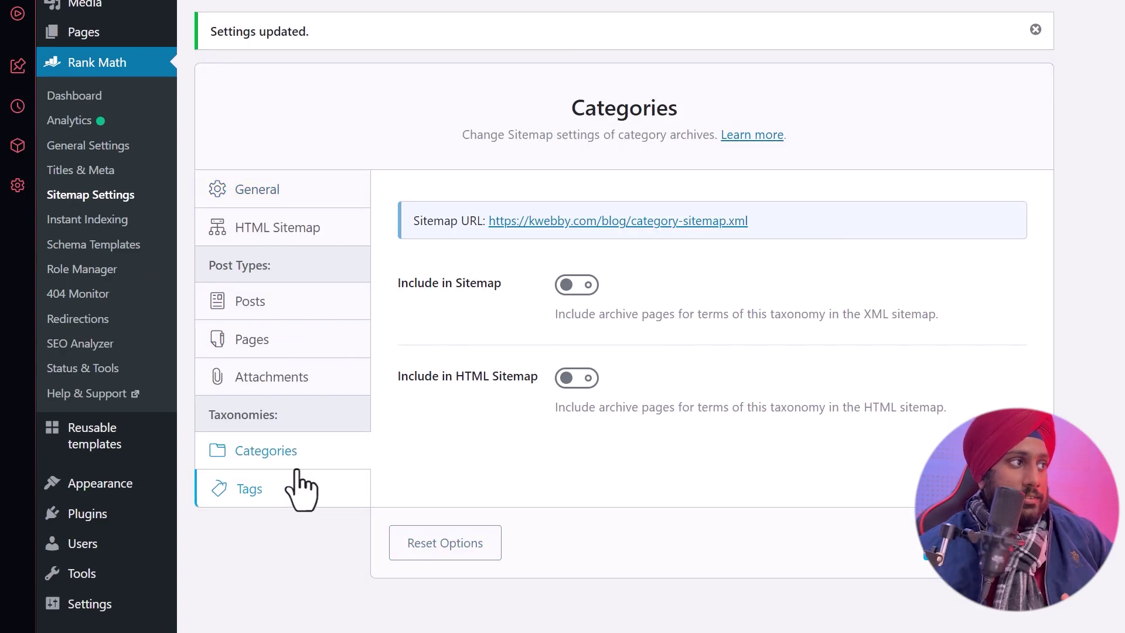
Step: Review the Pages, Attachments and Posts sitemap toggles, ending on Posts included in both sitemaps
left_click(301, 344)
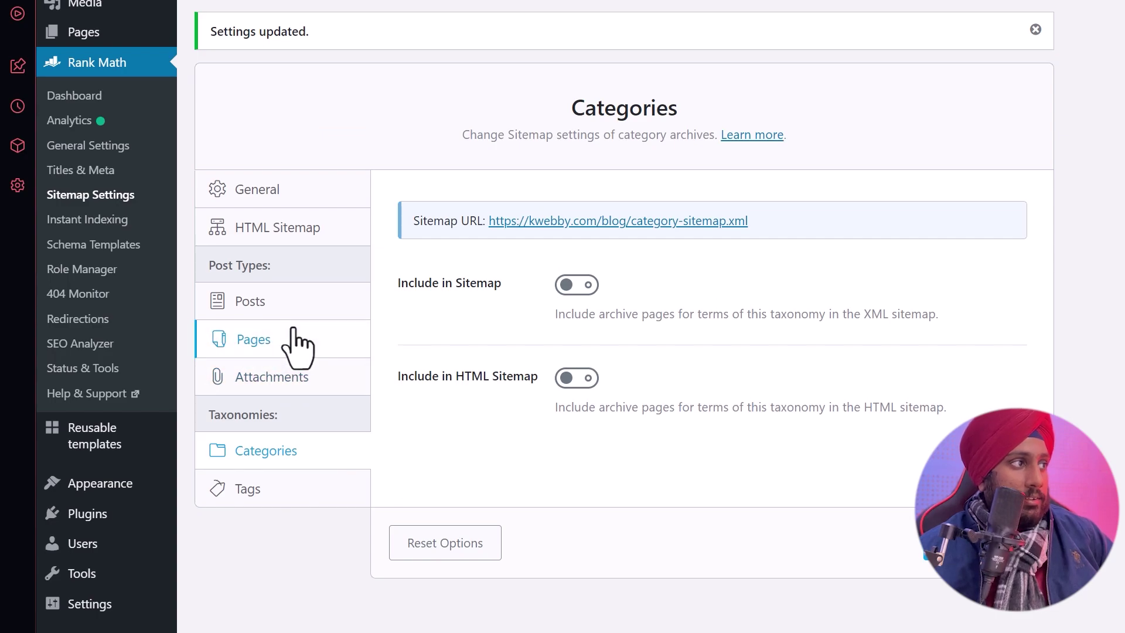
left_click(301, 345)
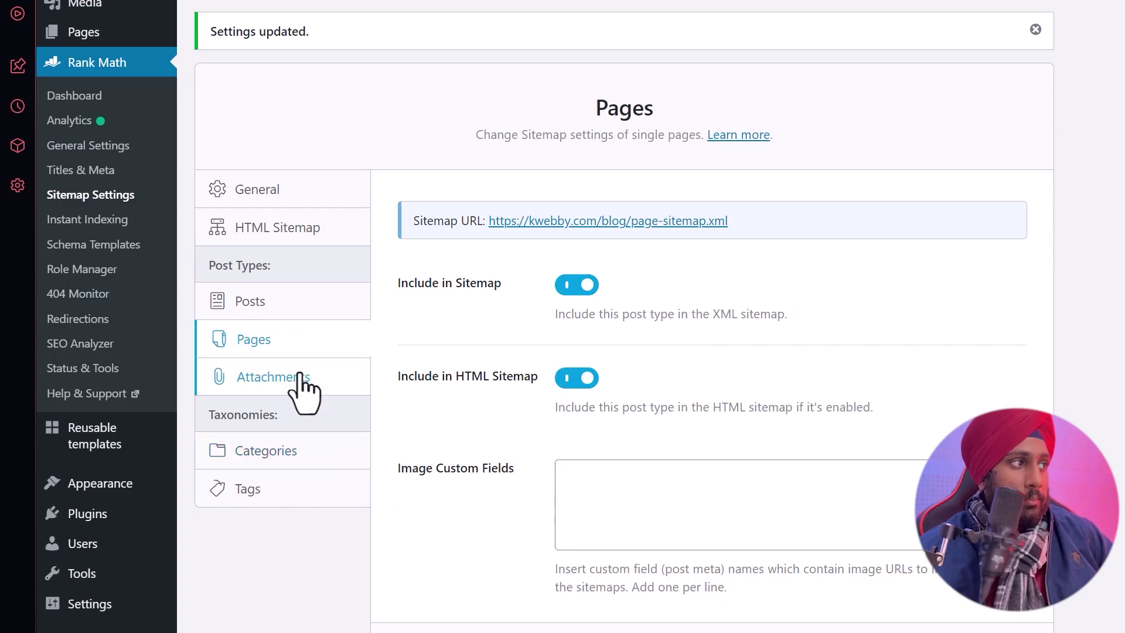
left_click(303, 384)
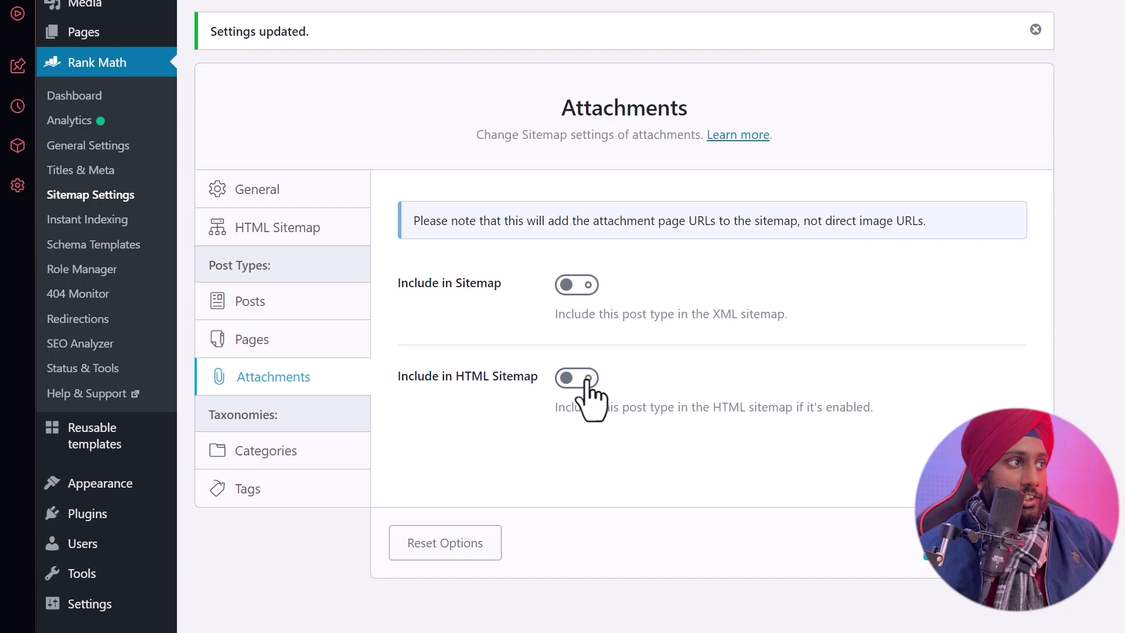
left_click(318, 349)
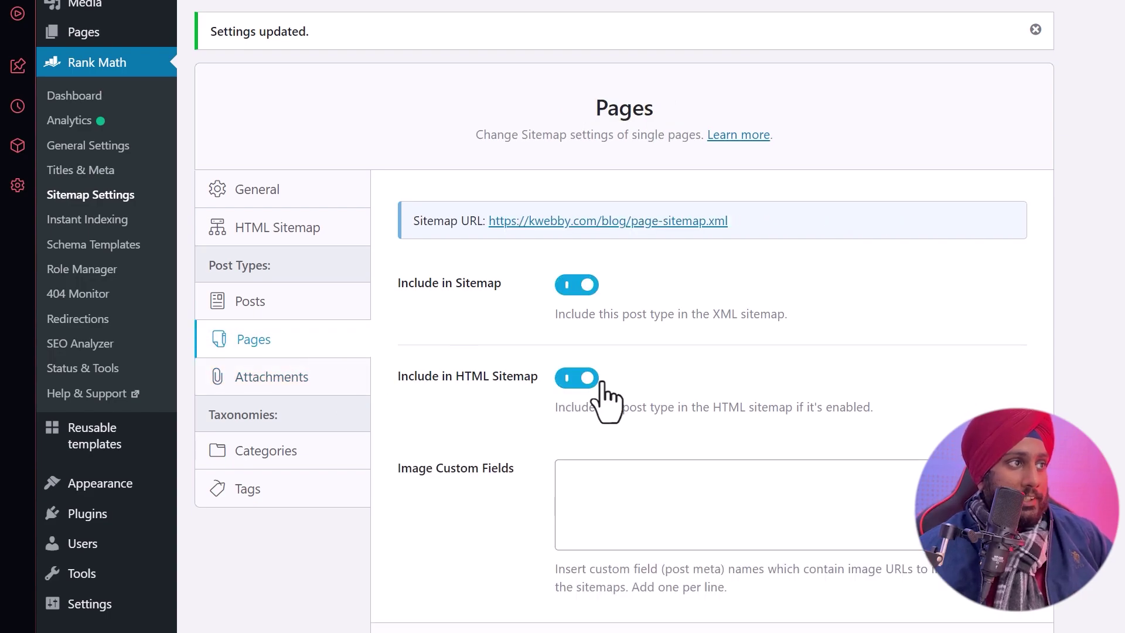
left_click(272, 305)
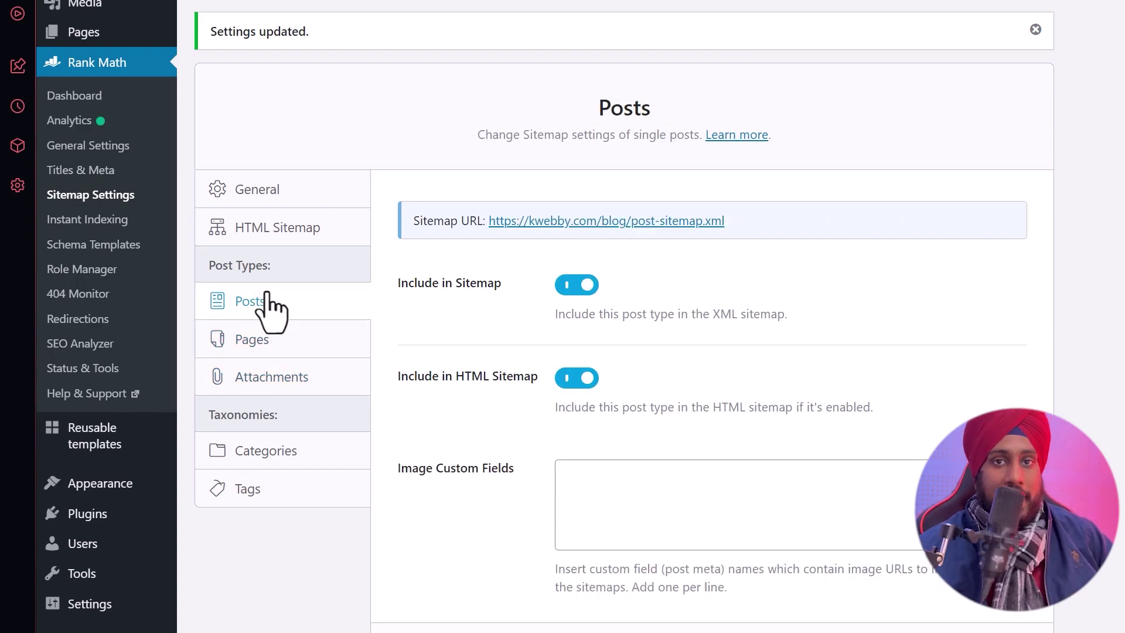